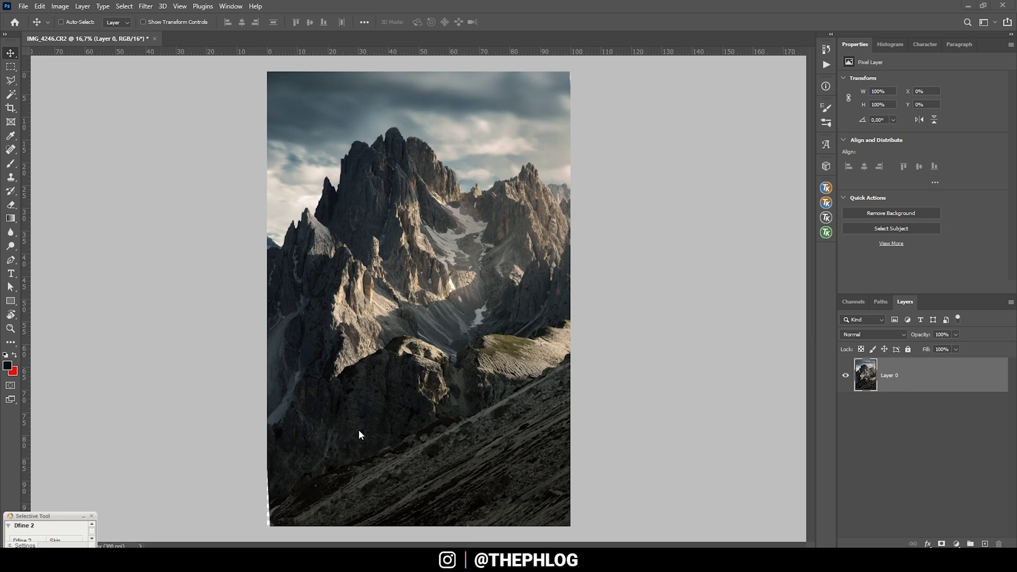
Duplicate Layer 0 onto a new Layer 0 copy above the original
{"action": "left_click_drag", "start_coordinate": [905, 374], "coordinate": [906, 377]}
{"action": "key", "text": "ctrl+j"}
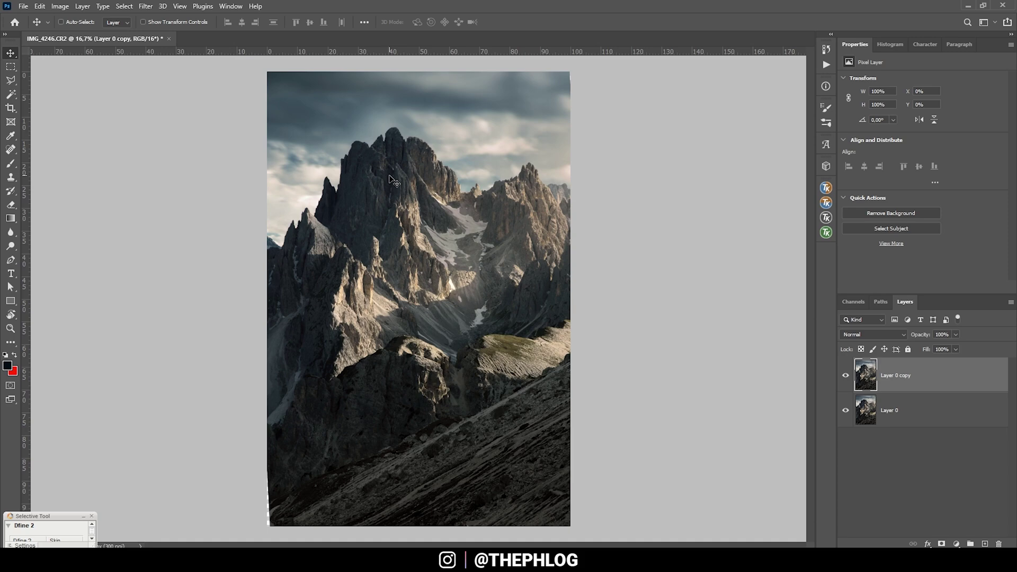
{"action": "key", "text": "ctrl"}
{"action": "key", "text": "ctrl+t"}
Scale Layer 0 copy vertically to about 113% height and commit the transform
{"action": "key", "text": "Escape"}
{"action": "left_click", "coordinate": [40, 6]}
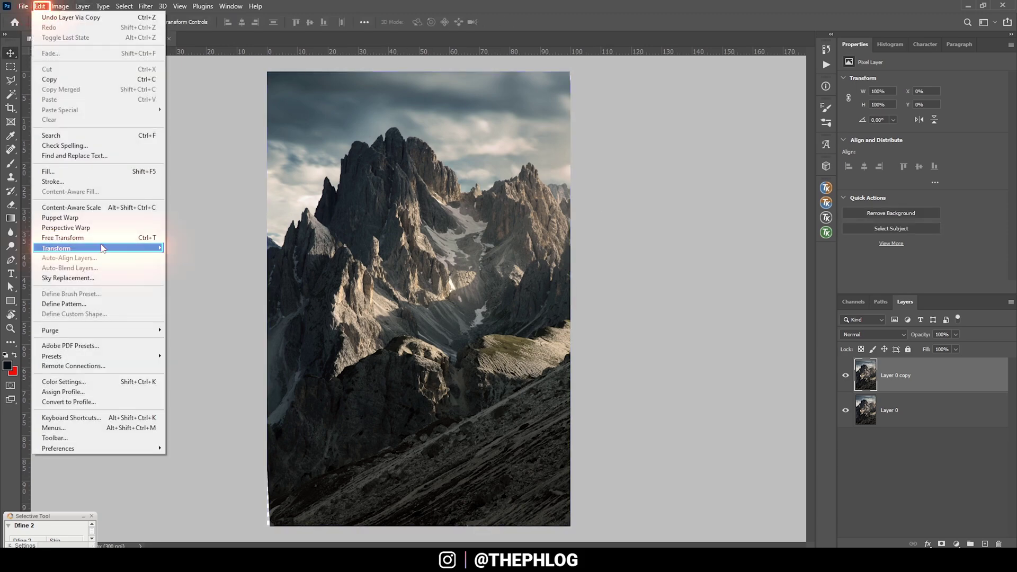
{"action": "mouse_move", "coordinate": [102, 251]}
{"action": "left_click", "coordinate": [189, 265]}
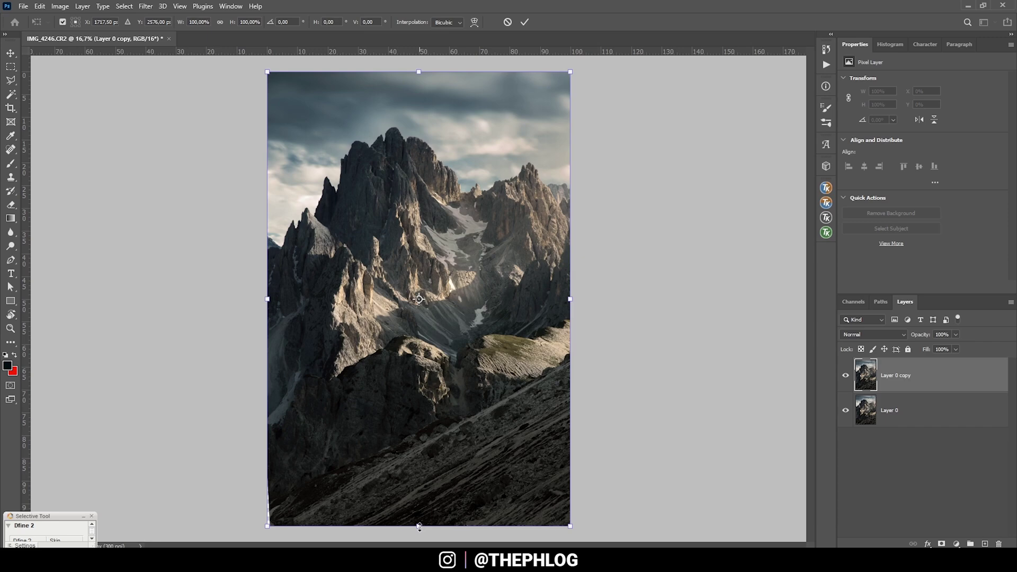
{"action": "left_click_drag", "start_coordinate": [419, 526], "coordinate": [416, 561]}
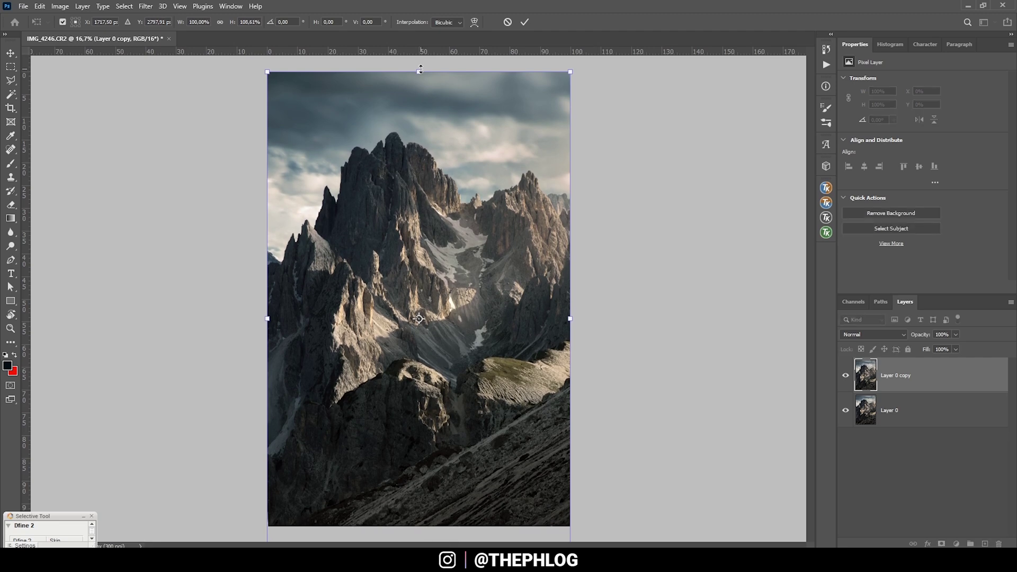
{"action": "left_click_drag", "start_coordinate": [419, 70], "coordinate": [423, 46]}
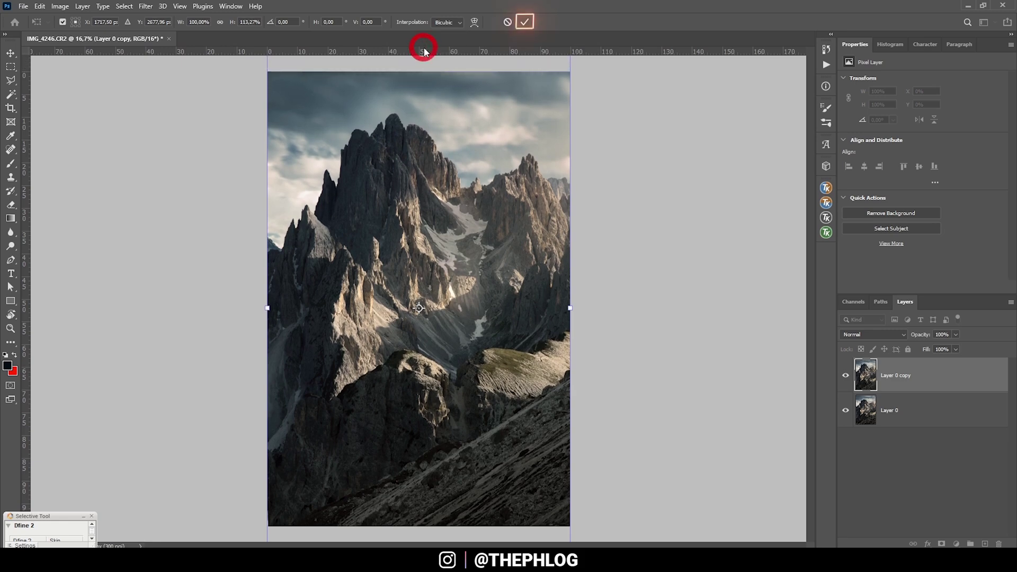
{"action": "left_click", "coordinate": [525, 23]}
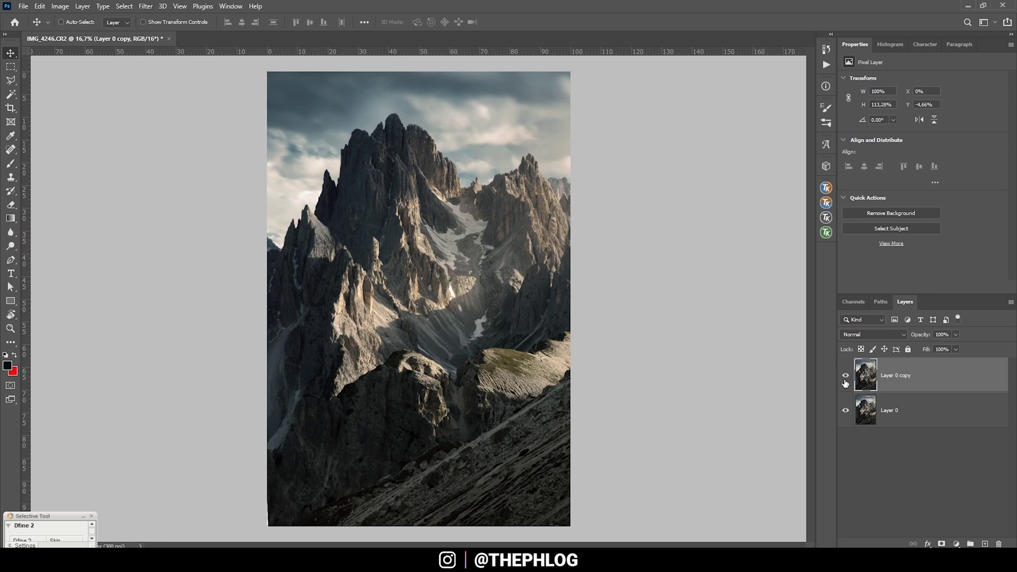
Toggle Layer 0 copy's visibility to compare with the original, then select Layer 0
{"action": "left_click", "coordinate": [846, 377]}
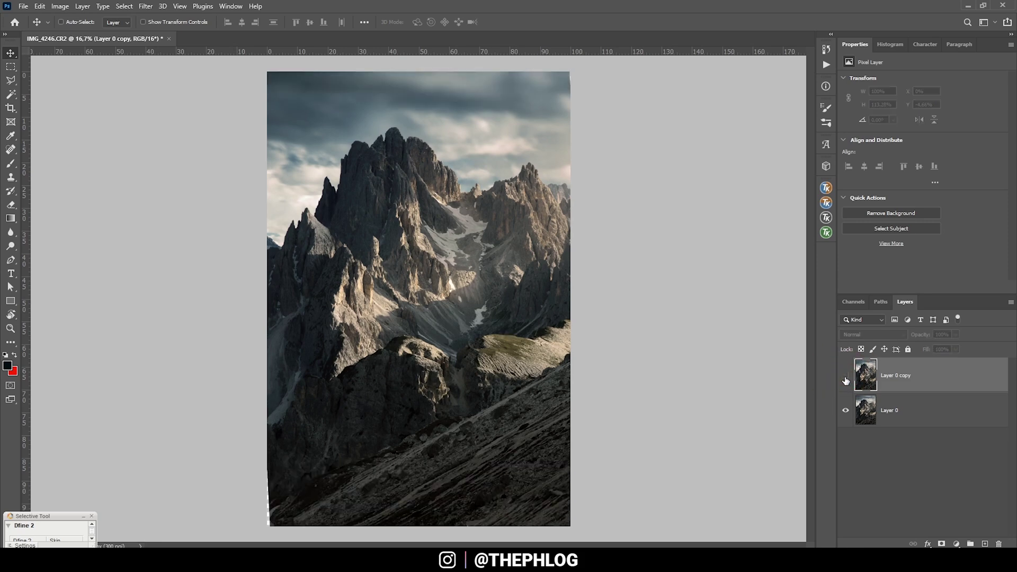
{"action": "left_click", "coordinate": [845, 377]}
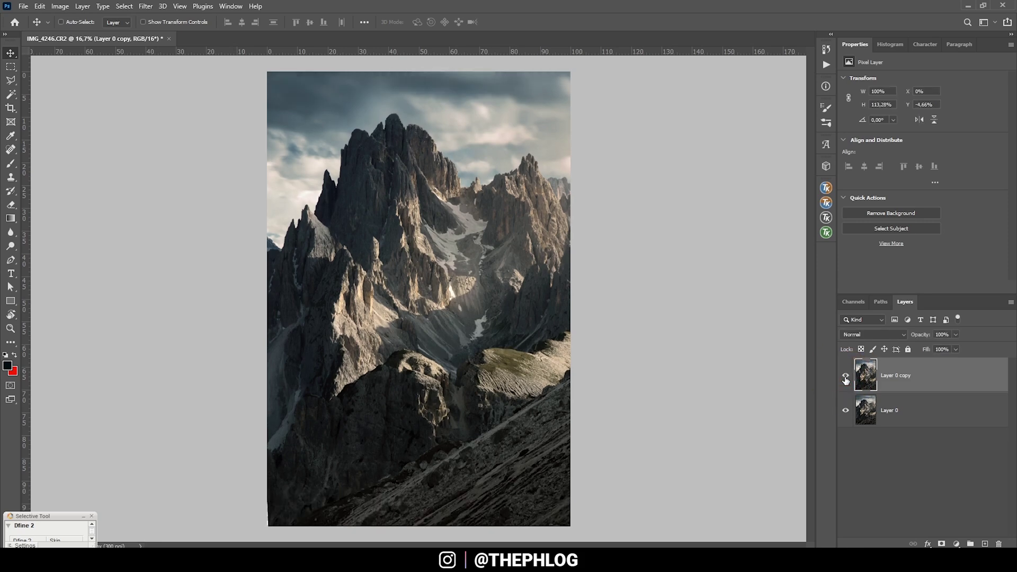
{"action": "left_click", "coordinate": [846, 378]}
{"action": "left_click", "coordinate": [846, 378]}
{"action": "left_click", "coordinate": [845, 377]}
{"action": "left_click", "coordinate": [846, 377]}
{"action": "left_click", "coordinate": [935, 427]}
Duplicate Layer 0 as Layer 0 copy 2 and move it to the top of the stack
{"action": "key", "text": "ctrl"}
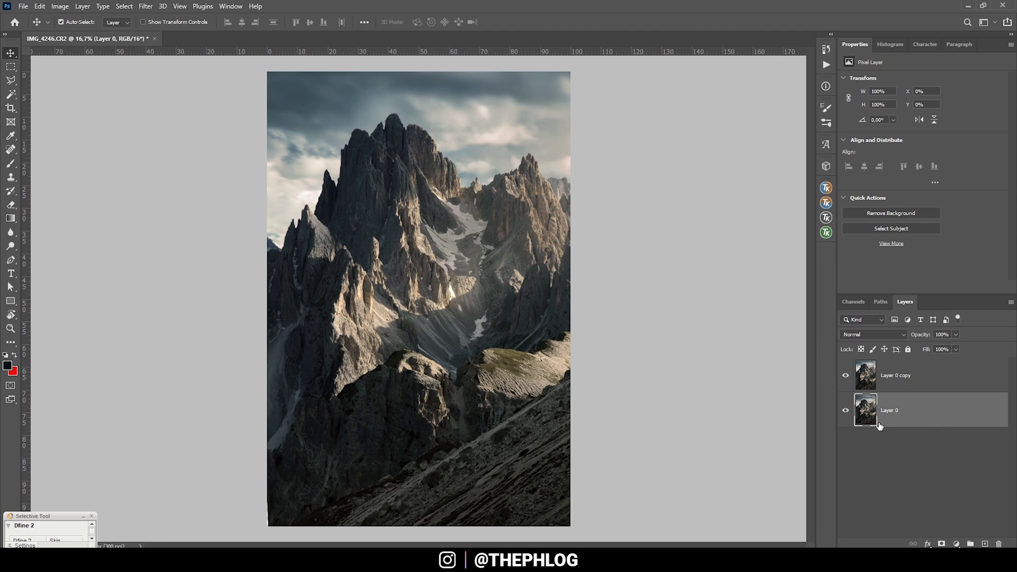
{"action": "key", "text": "ctrl+j"}
{"action": "left_click_drag", "start_coordinate": [899, 419], "coordinate": [895, 370]}
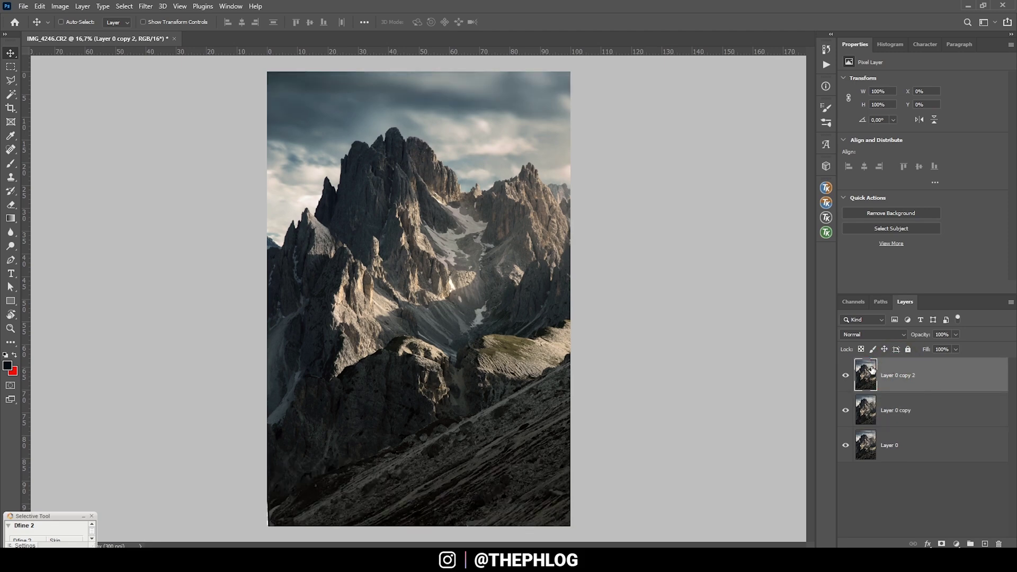
{"action": "key", "text": "ctrl+t"}
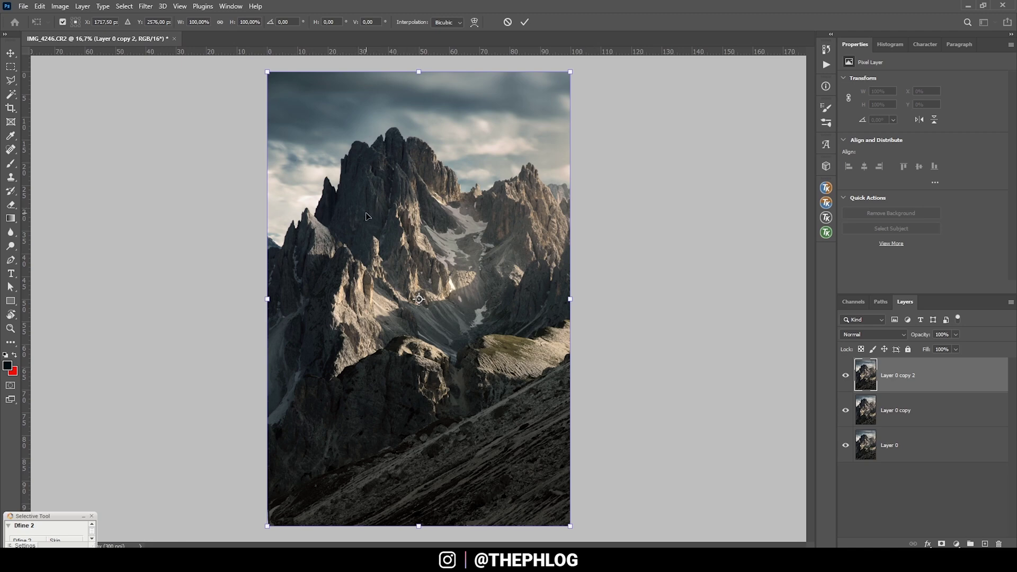
Switch Layer 0 copy 2's transform to Warp and drag the main peak upward
{"action": "right_click", "coordinate": [366, 216]}
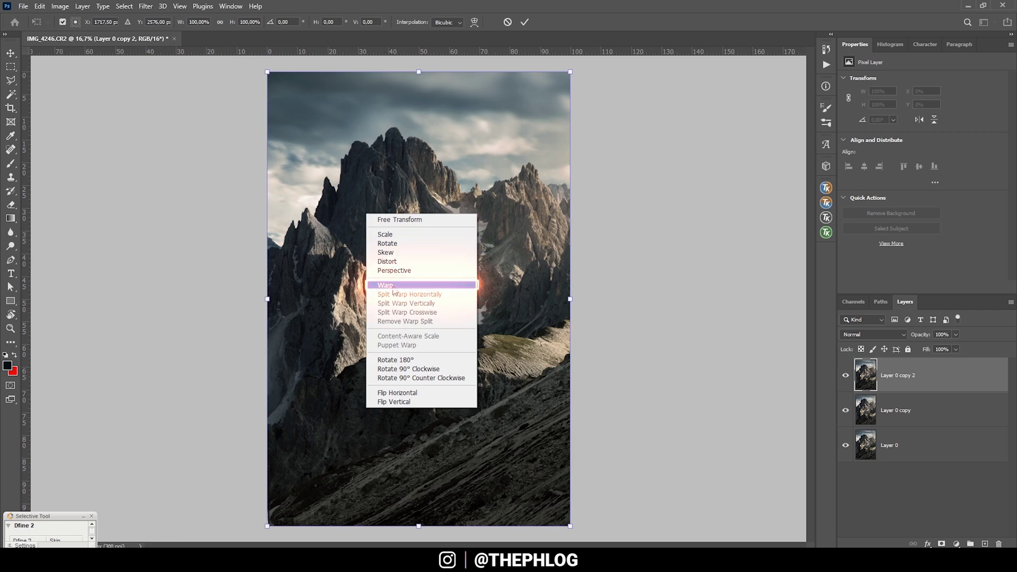
{"action": "left_click", "coordinate": [393, 286]}
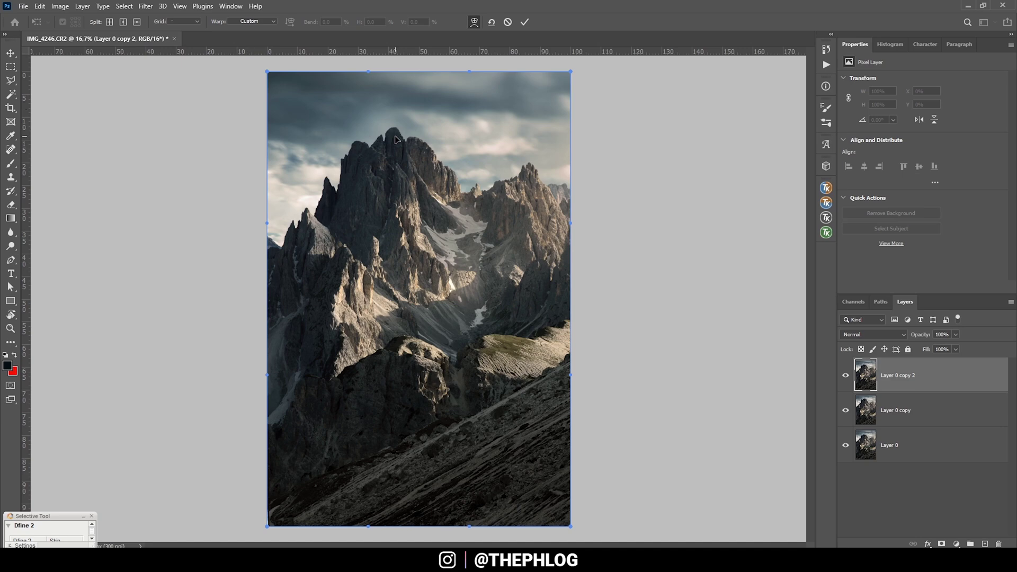
{"action": "left_click_drag", "start_coordinate": [395, 137], "coordinate": [395, 124]}
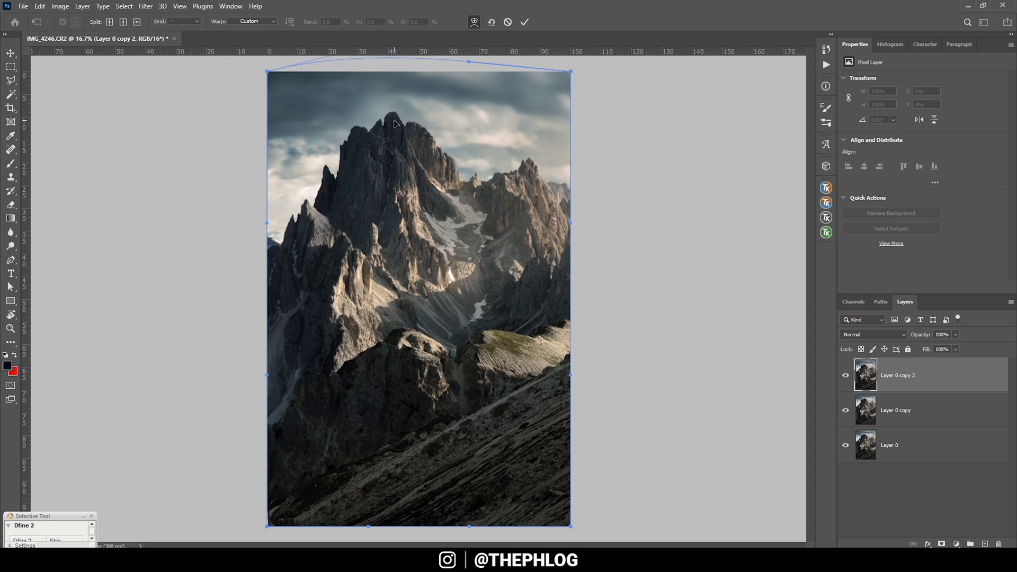
{"action": "left_click_drag", "start_coordinate": [394, 123], "coordinate": [394, 118]}
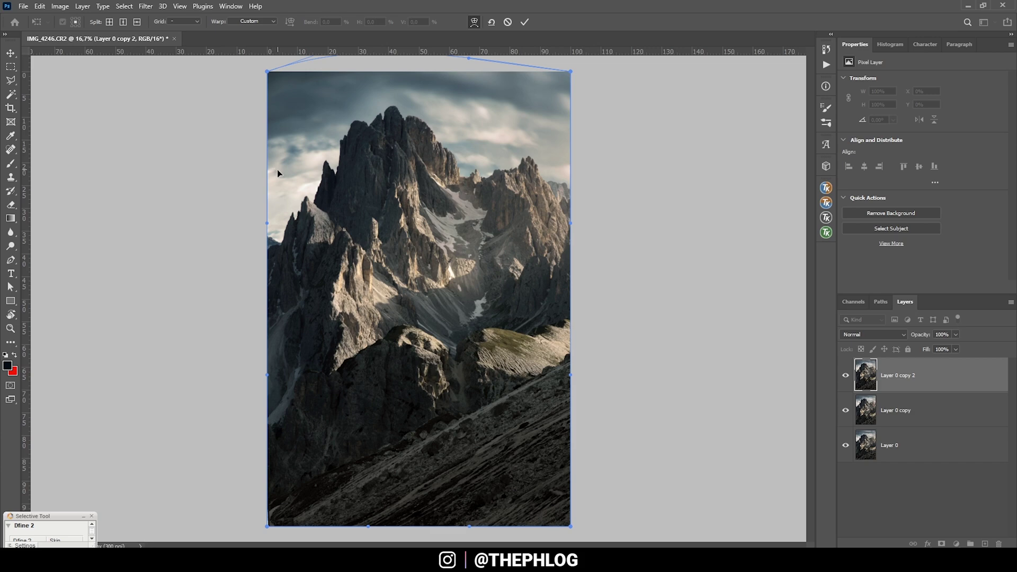
Lift the warp mesh over the left mountains, right-hand peaks and top corners
{"action": "left_click_drag", "start_coordinate": [282, 186], "coordinate": [281, 169]}
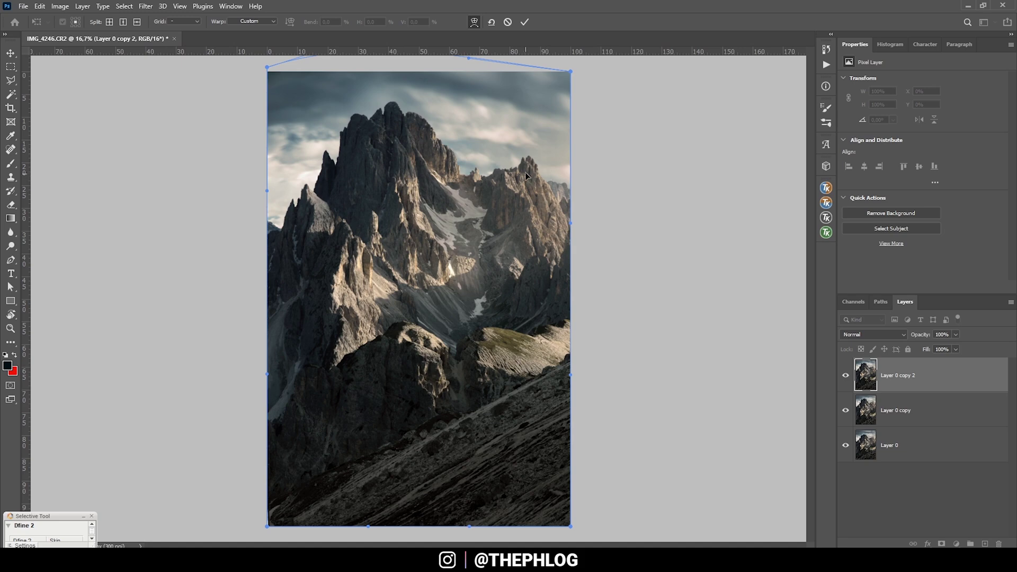
{"action": "left_click_drag", "start_coordinate": [525, 173], "coordinate": [525, 160]}
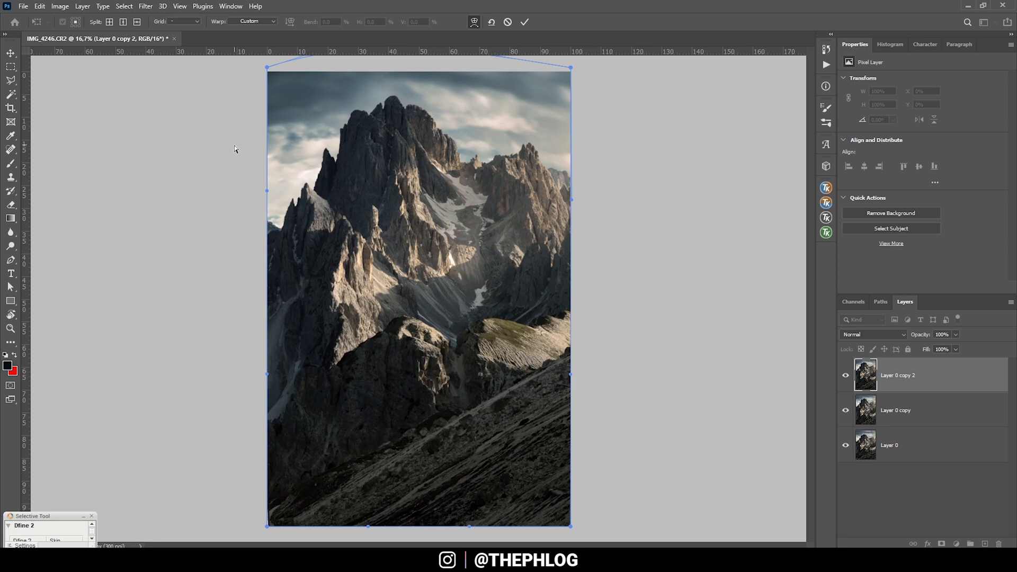
{"action": "left_click_drag", "start_coordinate": [274, 158], "coordinate": [273, 141]}
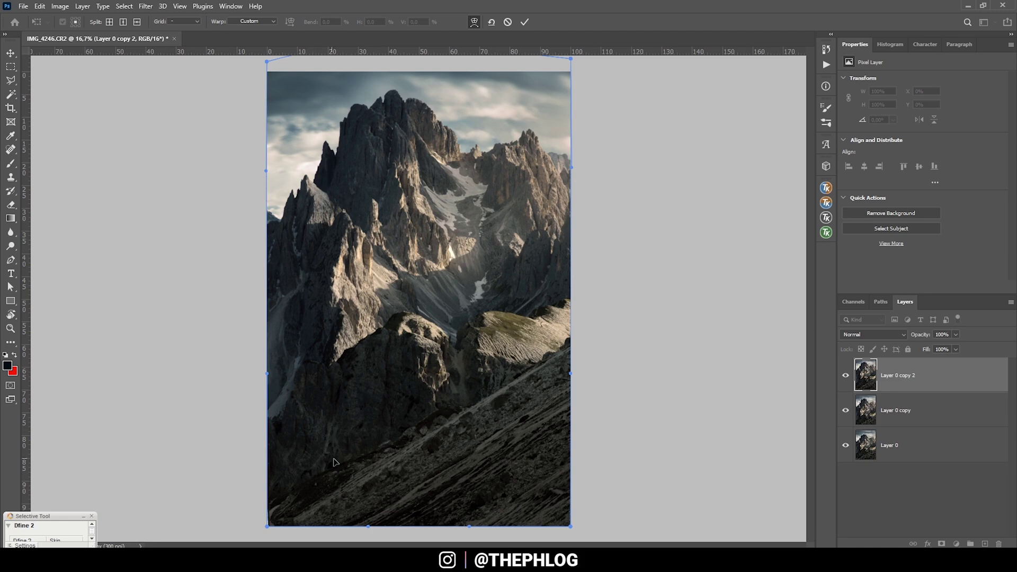
Push the lower foreground and bottom edge down, commit the warp, and hide Layer 0 copy
{"action": "left_click_drag", "start_coordinate": [341, 454], "coordinate": [341, 465]}
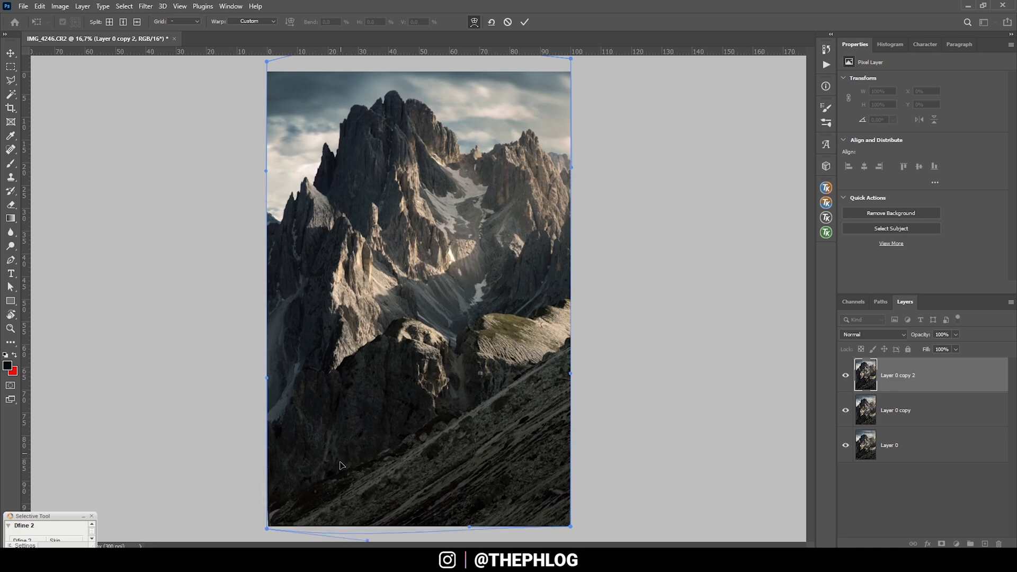
{"action": "left_click_drag", "start_coordinate": [341, 465], "coordinate": [440, 445]}
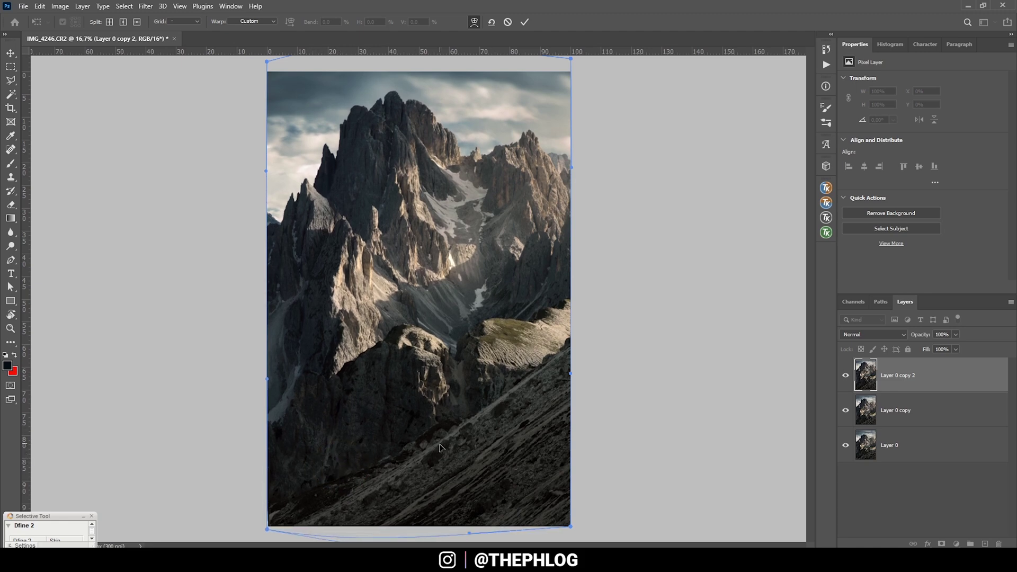
{"action": "left_click_drag", "start_coordinate": [530, 381], "coordinate": [488, 366]}
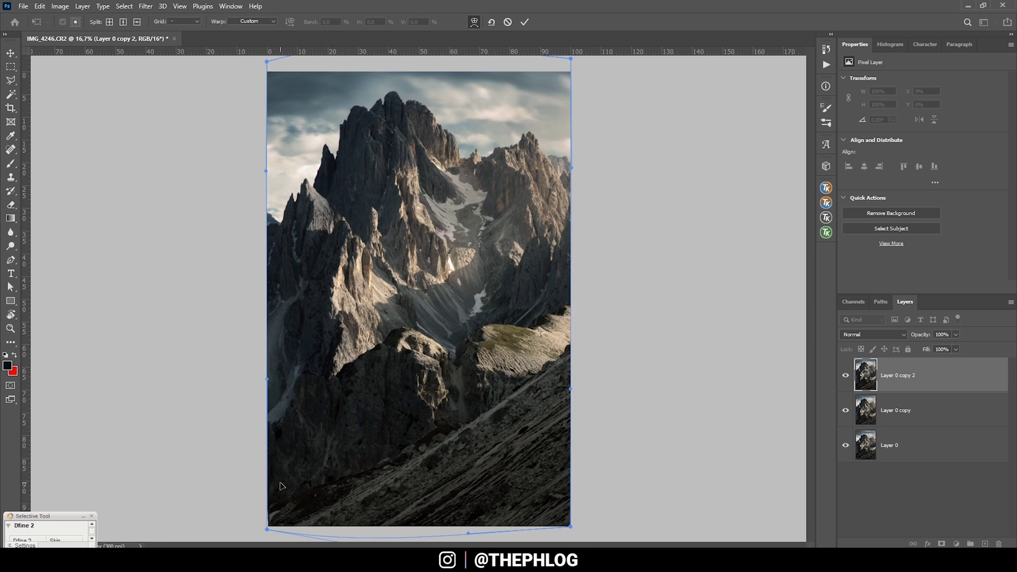
{"action": "left_click_drag", "start_coordinate": [282, 487], "coordinate": [283, 492]}
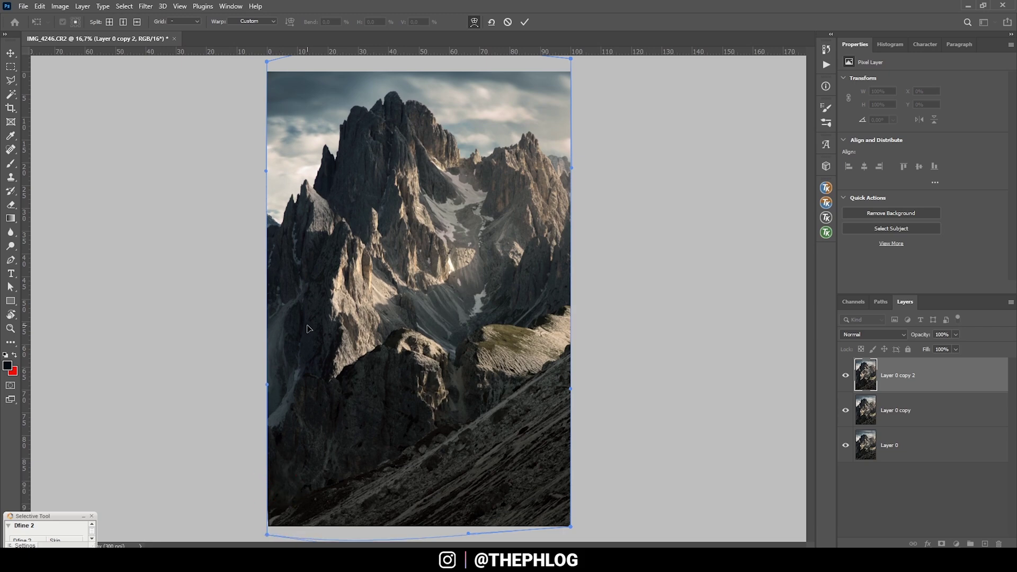
{"action": "left_click_drag", "start_coordinate": [387, 437], "coordinate": [389, 432]}
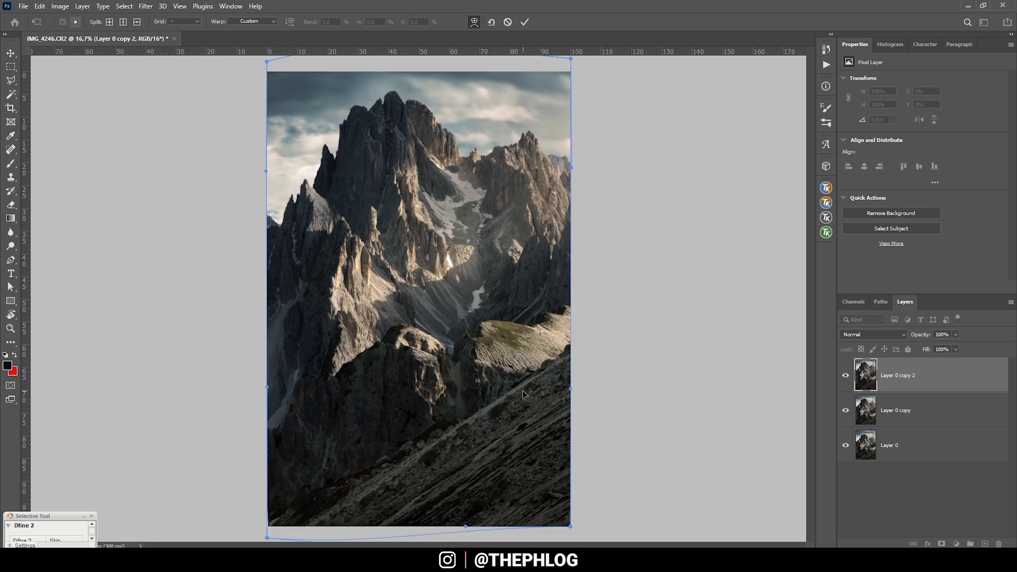
{"action": "left_click", "coordinate": [525, 22]}
{"action": "left_click", "coordinate": [845, 410]}
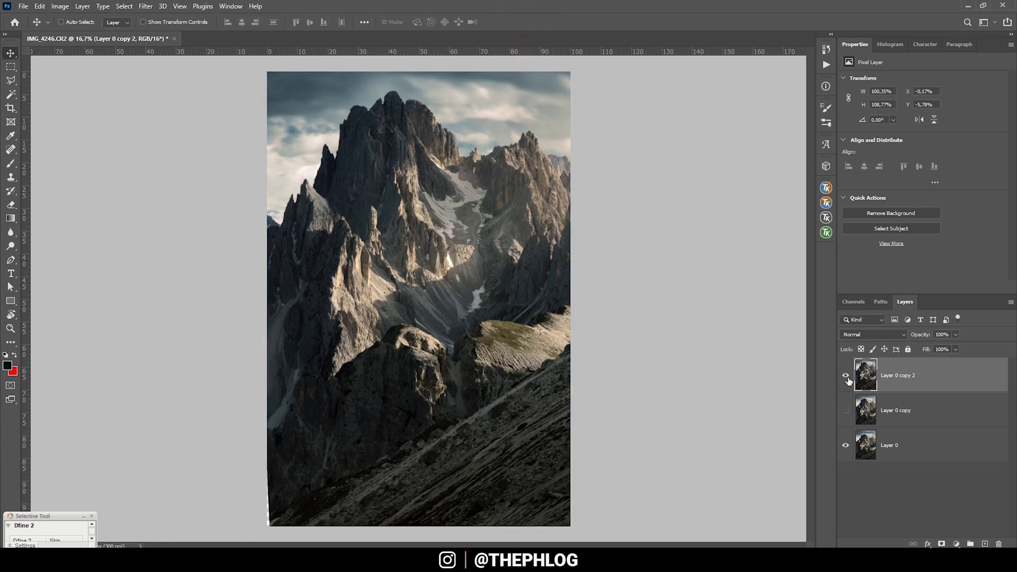
Toggle Layer 0 copy 2's visibility to compare, leave it hidden, and select Layer 0
{"action": "left_click", "coordinate": [845, 375]}
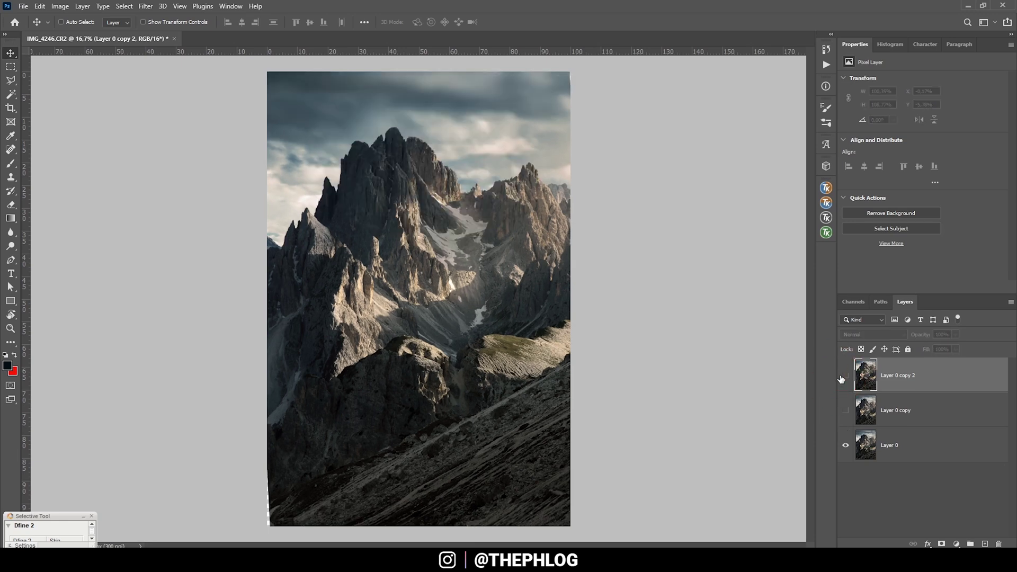
{"action": "left_click", "coordinate": [846, 376]}
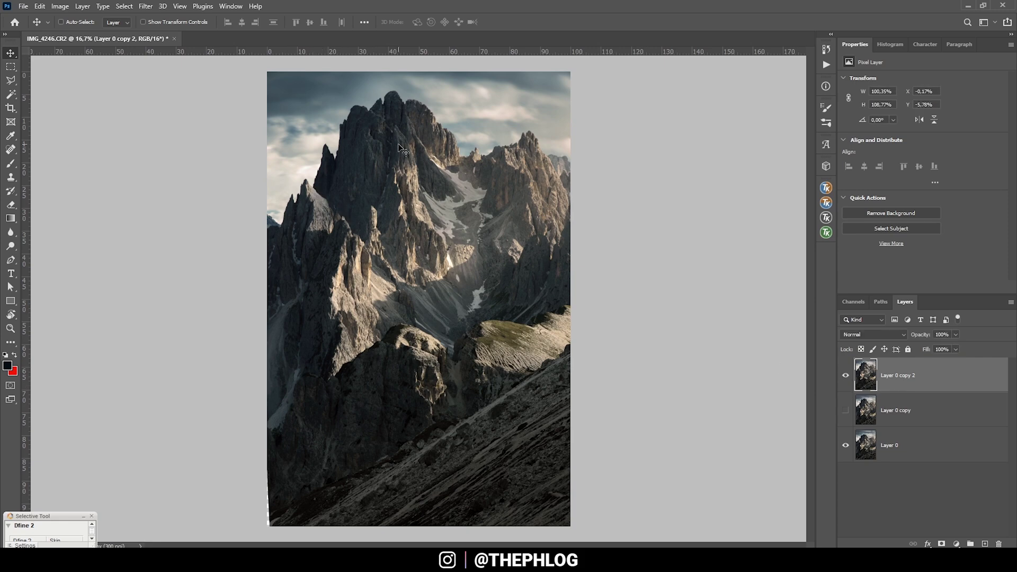
{"action": "left_click", "coordinate": [846, 375]}
{"action": "left_click", "coordinate": [846, 375]}
{"action": "left_click", "coordinate": [846, 375]}
{"action": "left_click", "coordinate": [845, 375]}
{"action": "left_click", "coordinate": [846, 376]}
{"action": "left_click", "coordinate": [846, 376]}
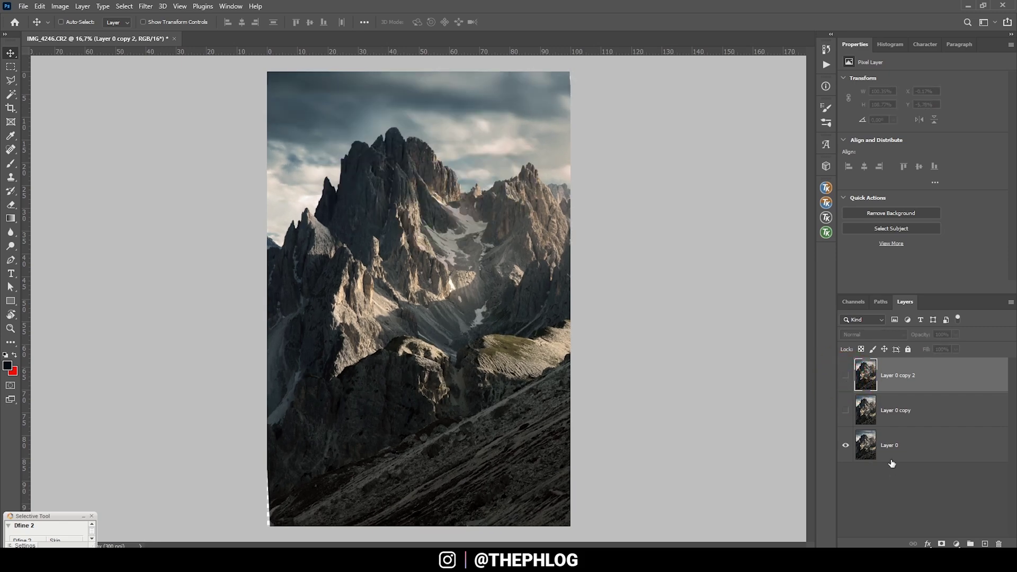
{"action": "left_click", "coordinate": [884, 437]}
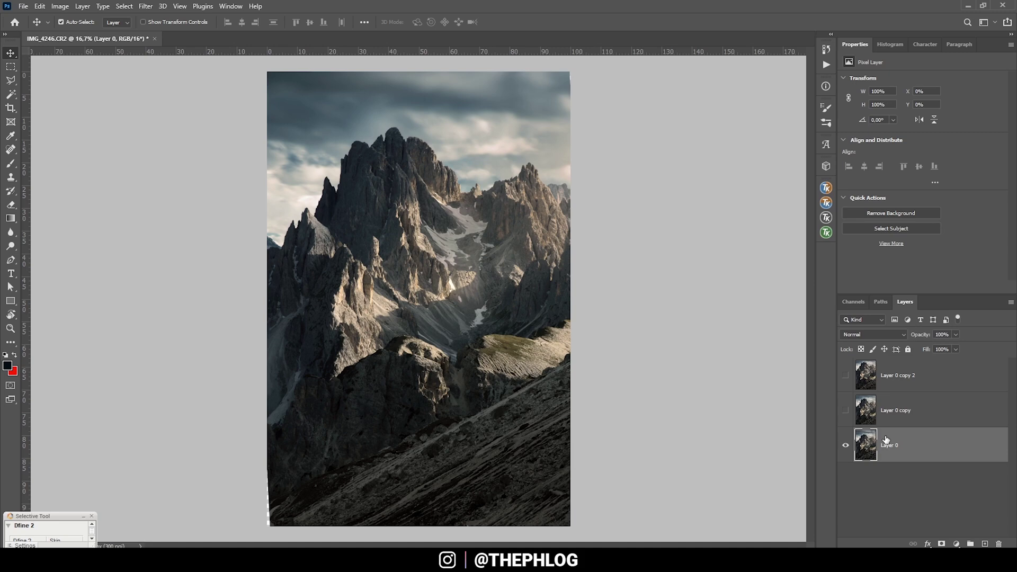
Duplicate Layer 0 as Layer 0 copy 3, move it to the top, and start Edit > Perspective Warp
{"action": "key", "text": "ctrl+j"}
{"action": "left_click_drag", "start_coordinate": [874, 451], "coordinate": [874, 376]}
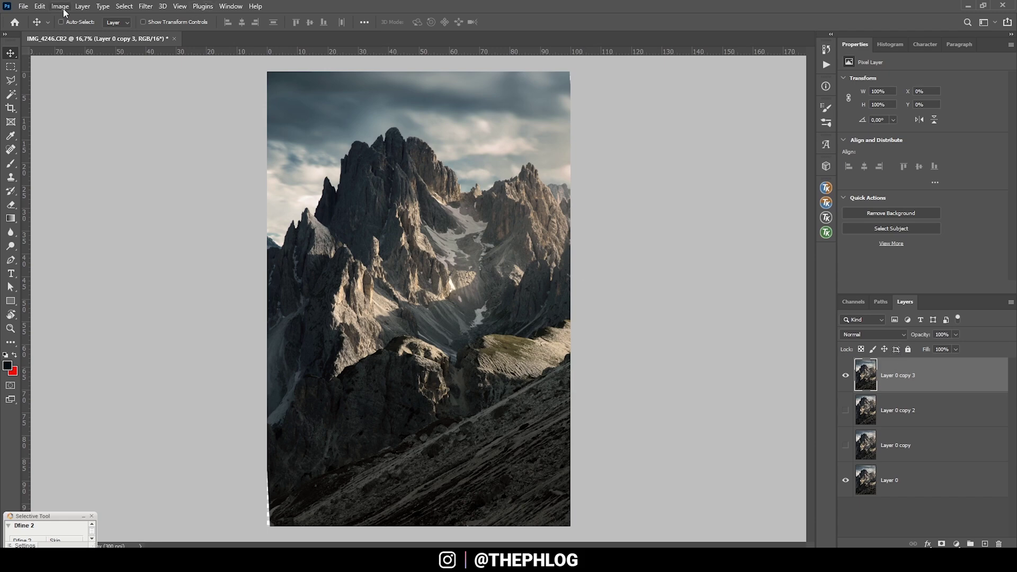
{"action": "left_click", "coordinate": [40, 6]}
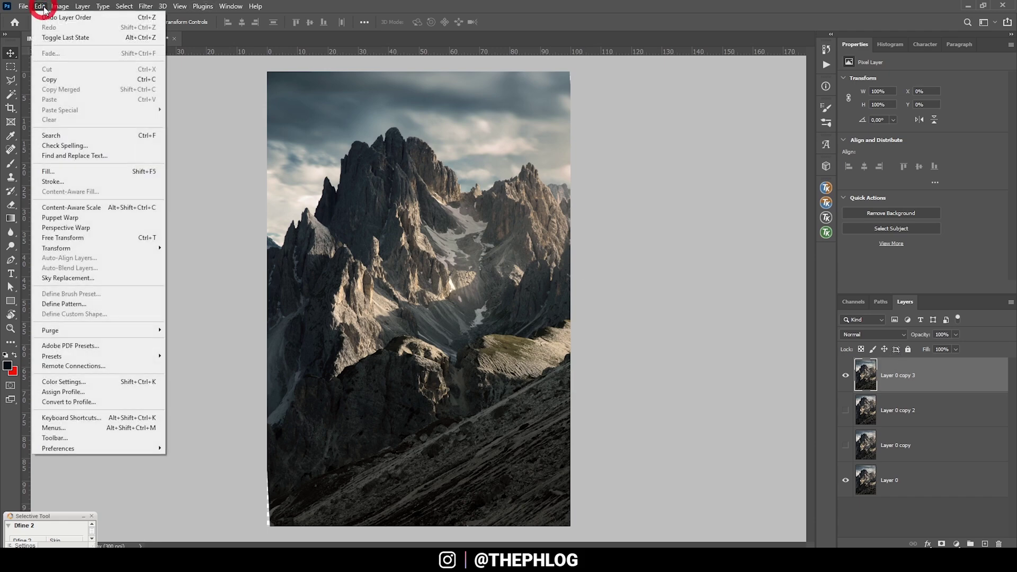
{"action": "left_click", "coordinate": [79, 228]}
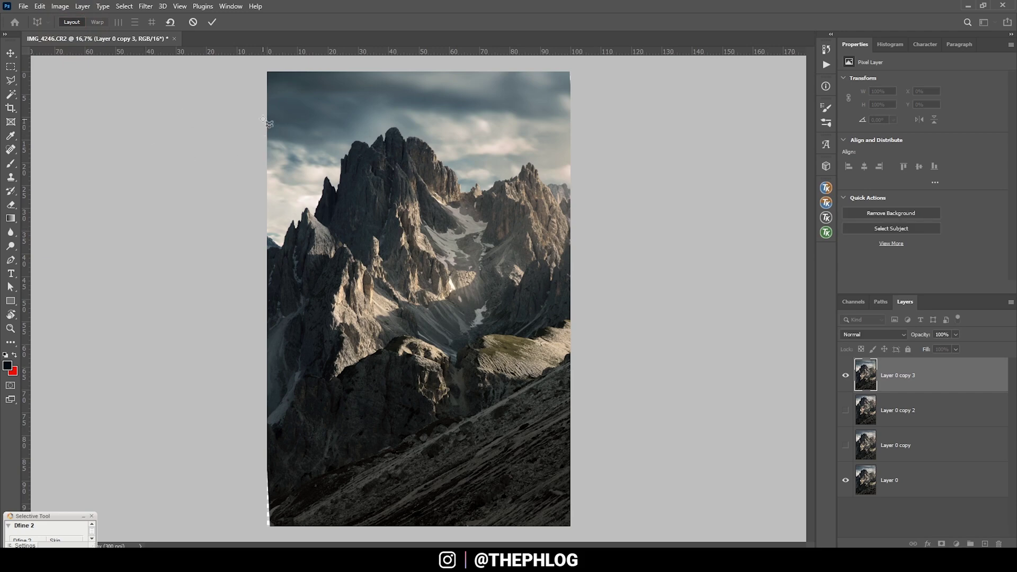
Draw a row of adjoining perspective planes across the peaks, left edge to right edge
{"action": "left_click_drag", "start_coordinate": [264, 120], "coordinate": [337, 281]}
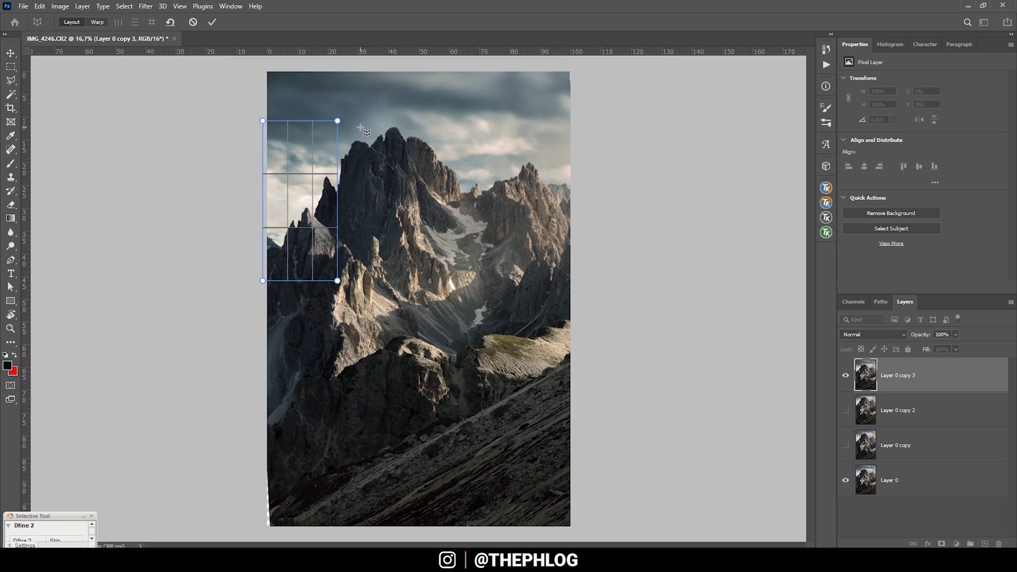
{"action": "left_click_drag", "start_coordinate": [412, 118], "coordinate": [337, 279]}
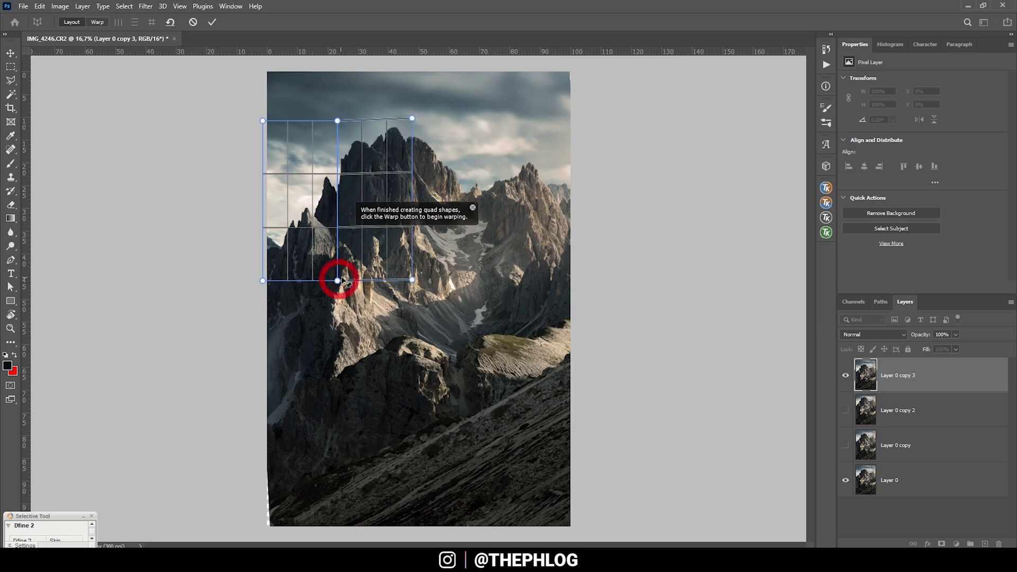
{"action": "left_click_drag", "start_coordinate": [477, 283], "coordinate": [412, 119]}
{"action": "left_click_drag", "start_coordinate": [532, 282], "coordinate": [480, 120]}
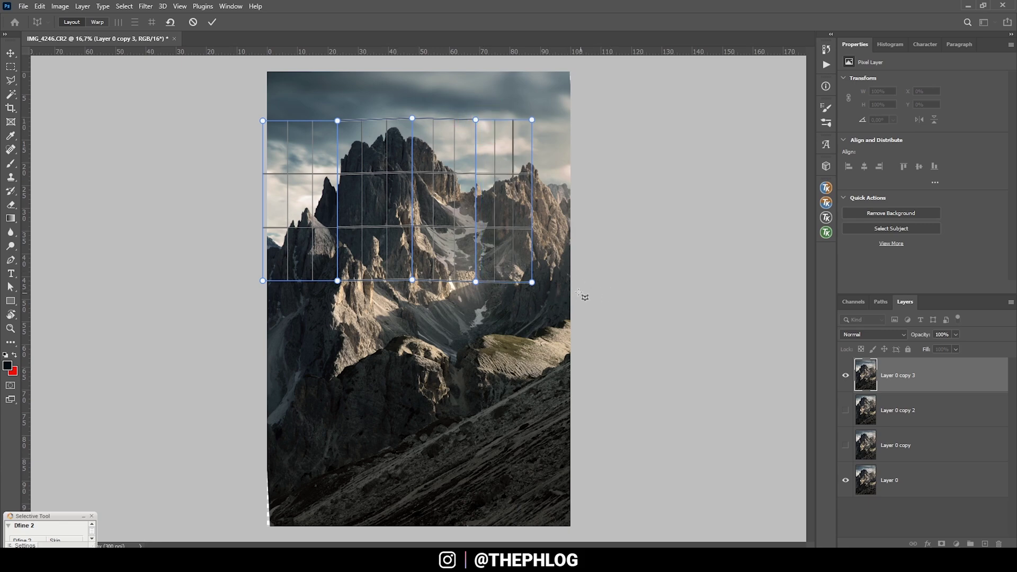
{"action": "left_click_drag", "start_coordinate": [576, 285], "coordinate": [532, 120]}
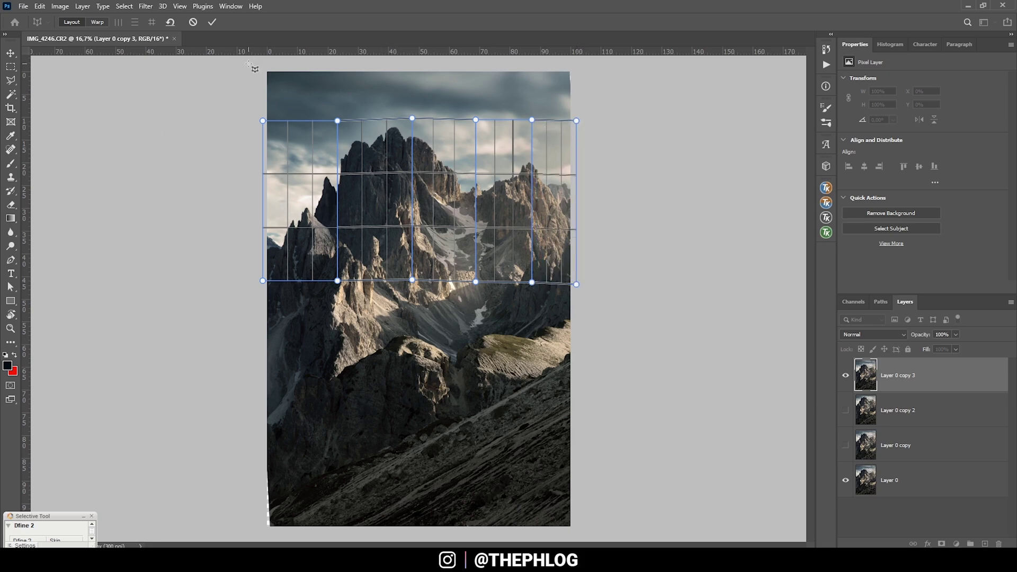
Add a row of sky planes above the peaks, snapping their corners to the planes below
{"action": "left_click_drag", "start_coordinate": [251, 64], "coordinate": [338, 121]}
{"action": "left_click_drag", "start_coordinate": [417, 68], "coordinate": [339, 119]}
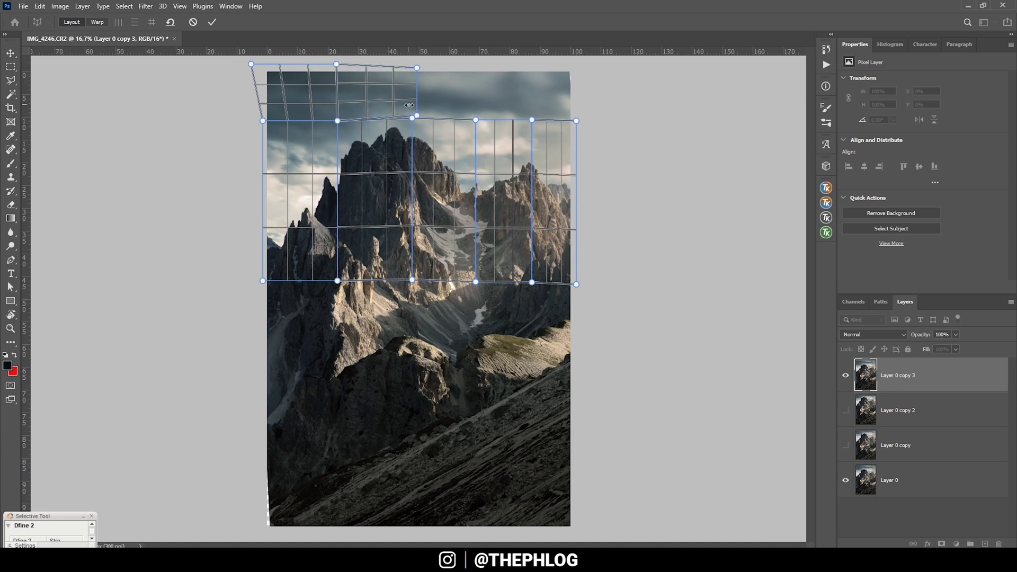
{"action": "left_click_drag", "start_coordinate": [415, 117], "coordinate": [416, 117]}
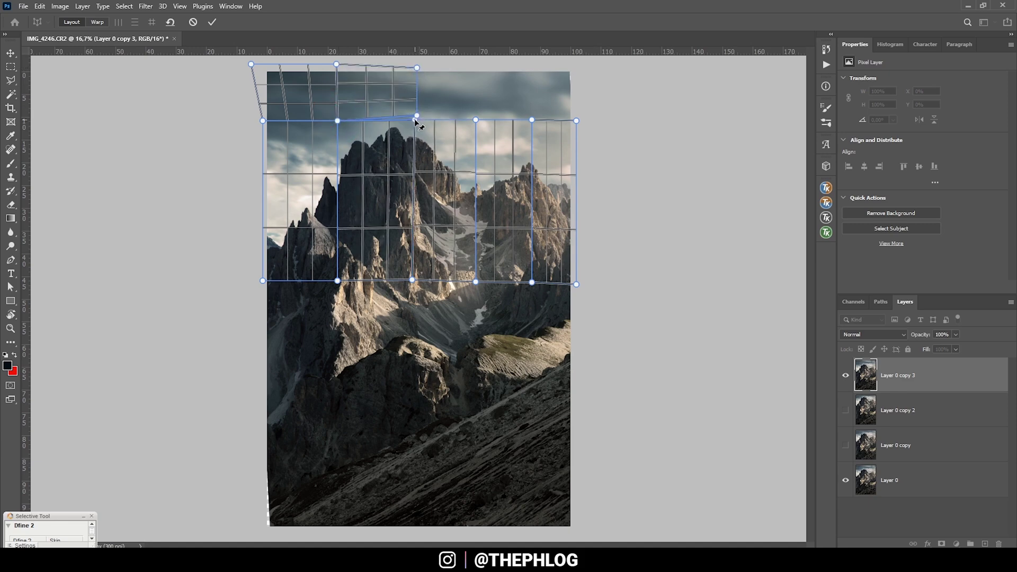
{"action": "left_click_drag", "start_coordinate": [479, 67], "coordinate": [417, 117]}
{"action": "left_click_drag", "start_coordinate": [478, 112], "coordinate": [475, 119]}
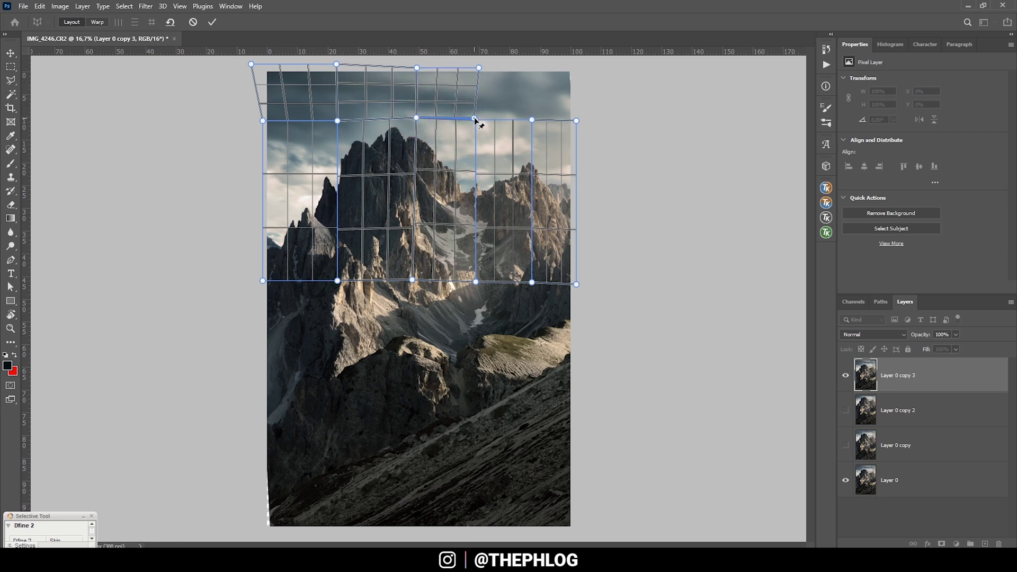
{"action": "left_click_drag", "start_coordinate": [526, 67], "coordinate": [475, 119]}
{"action": "left_click_drag", "start_coordinate": [527, 82], "coordinate": [576, 121]}
Add planes covering the lower foreground of the photo
{"action": "left_click_drag", "start_coordinate": [257, 531], "coordinate": [424, 531]}
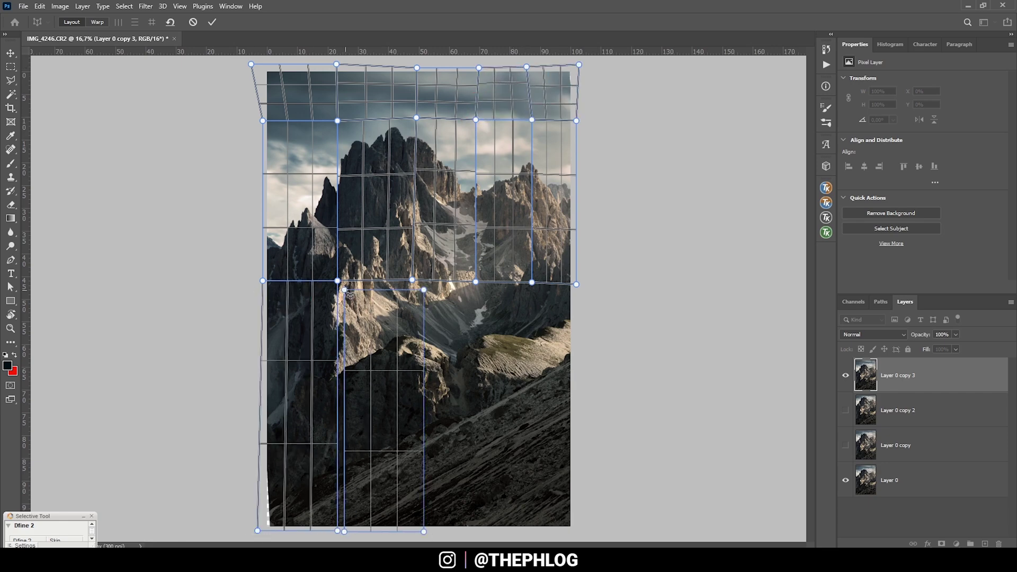
{"action": "left_click_drag", "start_coordinate": [429, 291], "coordinate": [487, 533]}
{"action": "left_click_drag", "start_coordinate": [567, 532], "coordinate": [532, 283]}
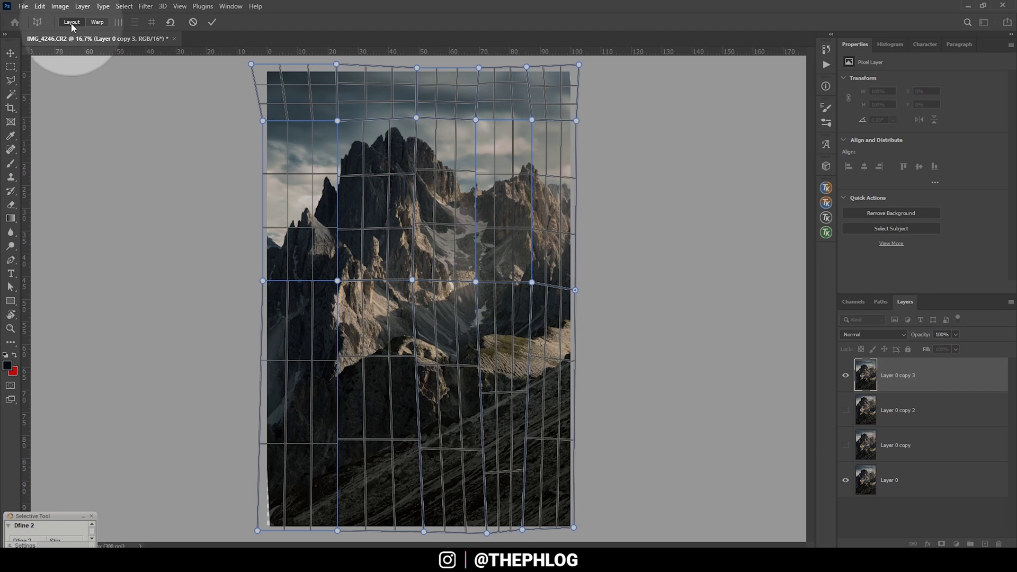
In Warp mode, raise the grid pins above the peaks and reshape the sky's top edge
{"action": "left_click", "coordinate": [98, 24]}
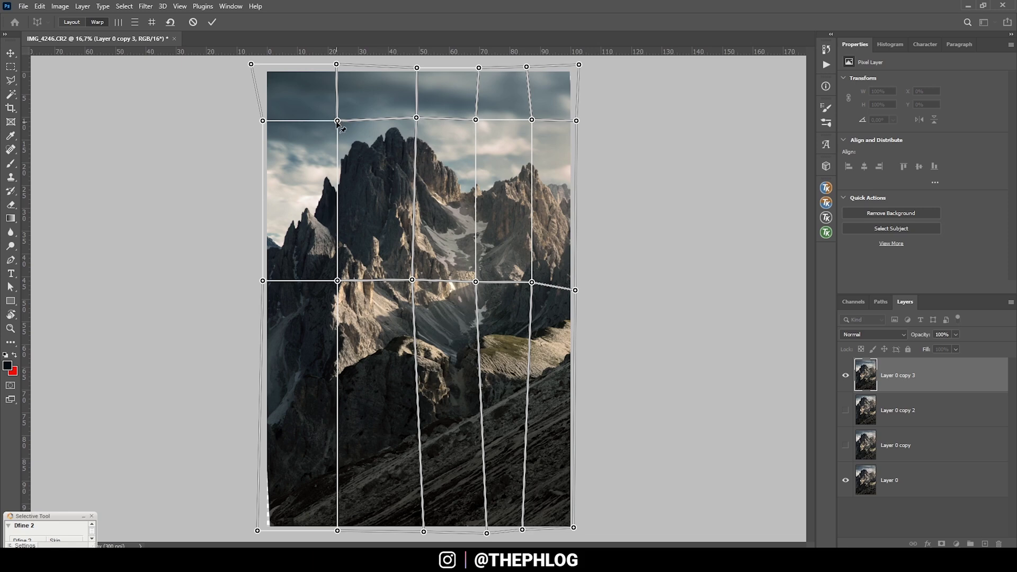
{"action": "left_click_drag", "start_coordinate": [337, 121], "coordinate": [337, 105]}
{"action": "left_click_drag", "start_coordinate": [416, 115], "coordinate": [415, 91]}
{"action": "left_click_drag", "start_coordinate": [532, 116], "coordinate": [529, 101]}
{"action": "left_click_drag", "start_coordinate": [262, 111], "coordinate": [261, 102]}
{"action": "left_click_drag", "start_coordinate": [415, 89], "coordinate": [414, 94]}
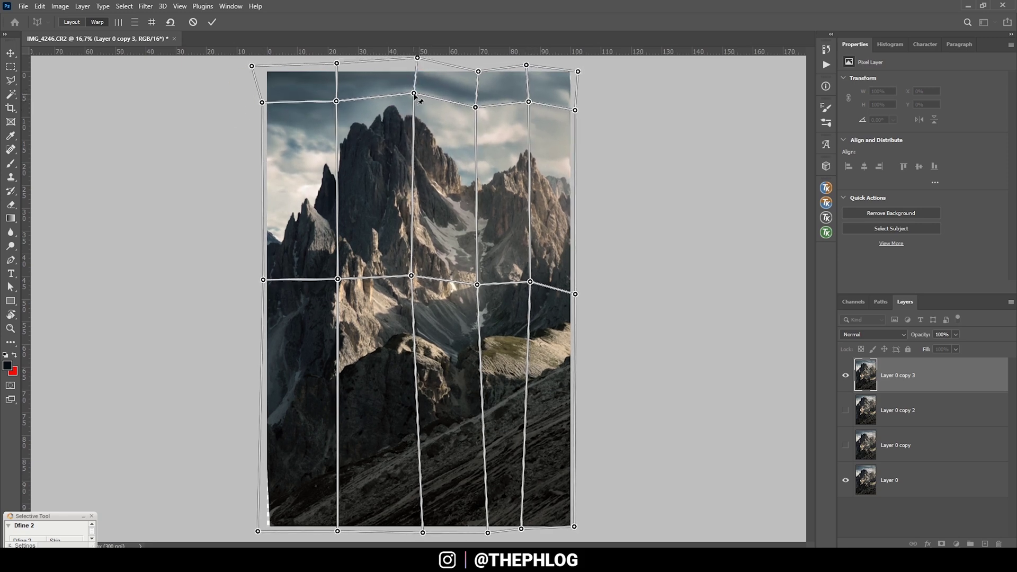
{"action": "left_click_drag", "start_coordinate": [418, 58], "coordinate": [414, 70]}
{"action": "left_click_drag", "start_coordinate": [529, 66], "coordinate": [477, 70]}
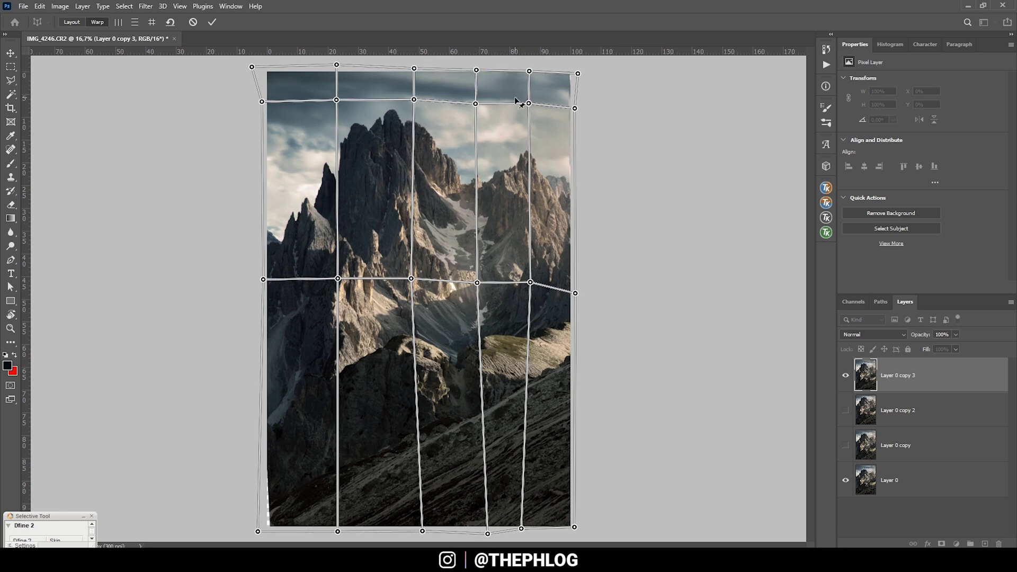
{"action": "left_click_drag", "start_coordinate": [578, 73], "coordinate": [579, 67]}
Lower the middle row of pins to lengthen the mountain peaks
{"action": "left_click_drag", "start_coordinate": [337, 279], "coordinate": [337, 288]}
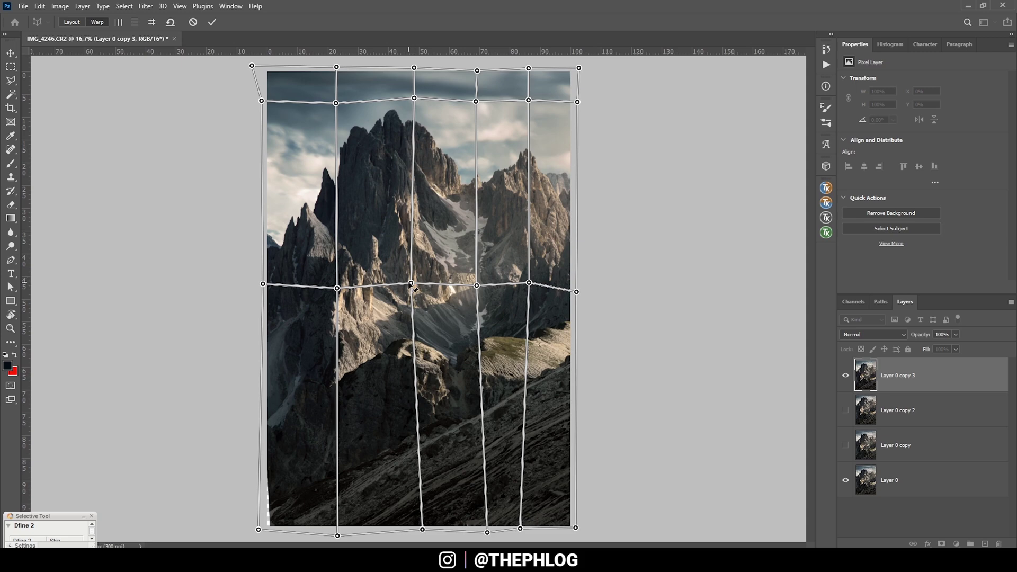
{"action": "left_click_drag", "start_coordinate": [411, 286], "coordinate": [413, 293]}
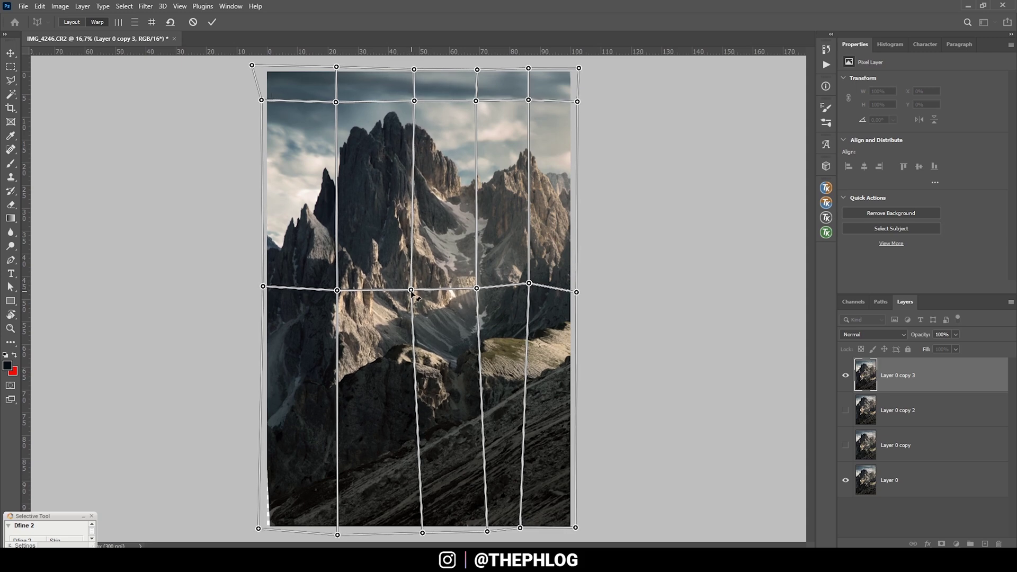
{"action": "left_click_drag", "start_coordinate": [475, 288], "coordinate": [525, 294]}
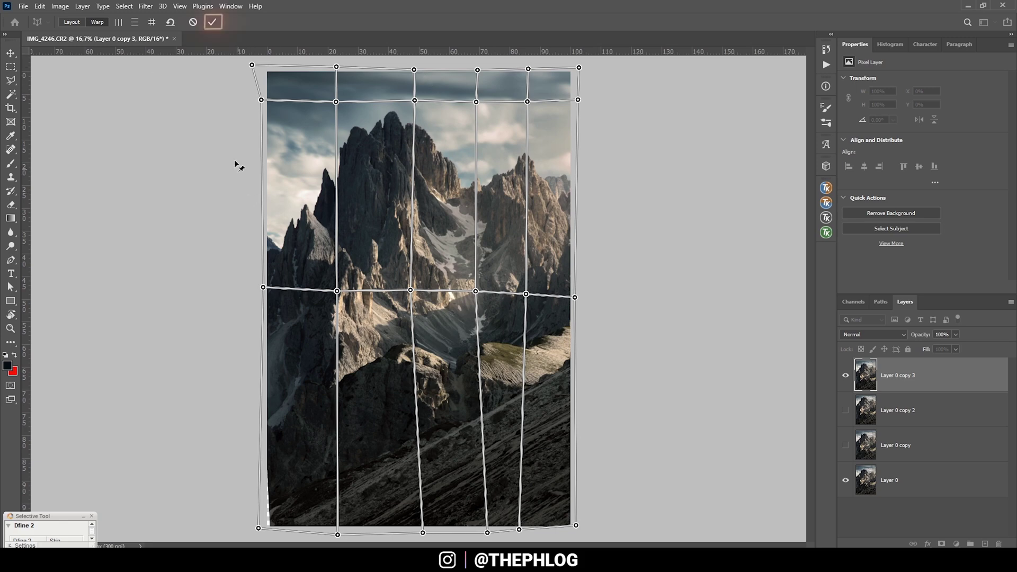
Commit the perspective warp on Layer 0 copy 3, toggling its visibility to compare against the original
{"action": "left_click", "coordinate": [212, 23]}
{"action": "left_click", "coordinate": [846, 375]}
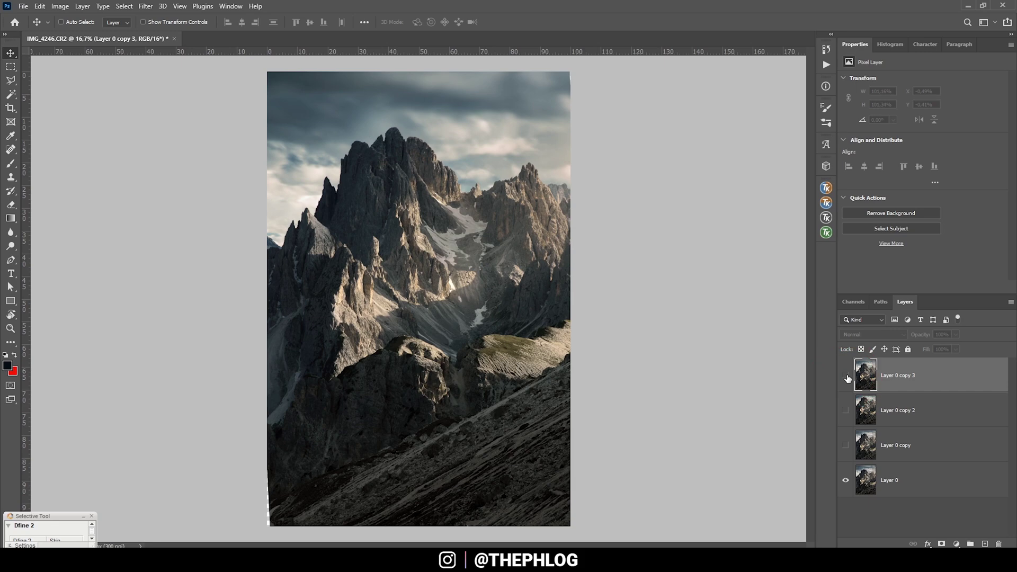
{"action": "left_click", "coordinate": [846, 375]}
{"action": "left_click", "coordinate": [846, 376]}
{"action": "left_click", "coordinate": [846, 376]}
{"action": "left_click", "coordinate": [845, 376]}
{"action": "left_click", "coordinate": [845, 376]}
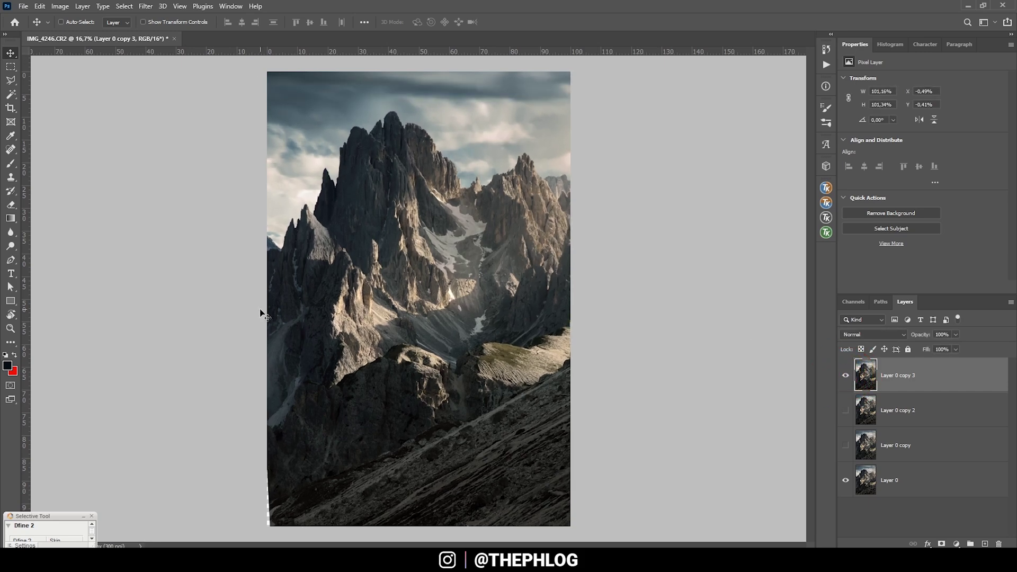